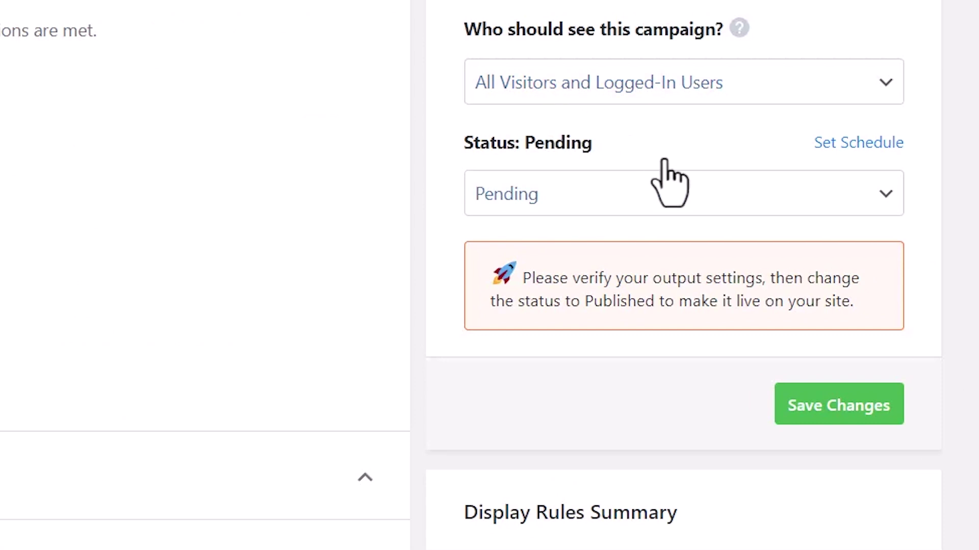
# Change the campaign status from Pending to Published and save the changes.
pyautogui.click(652, 193)
pyautogui.click(526, 279)
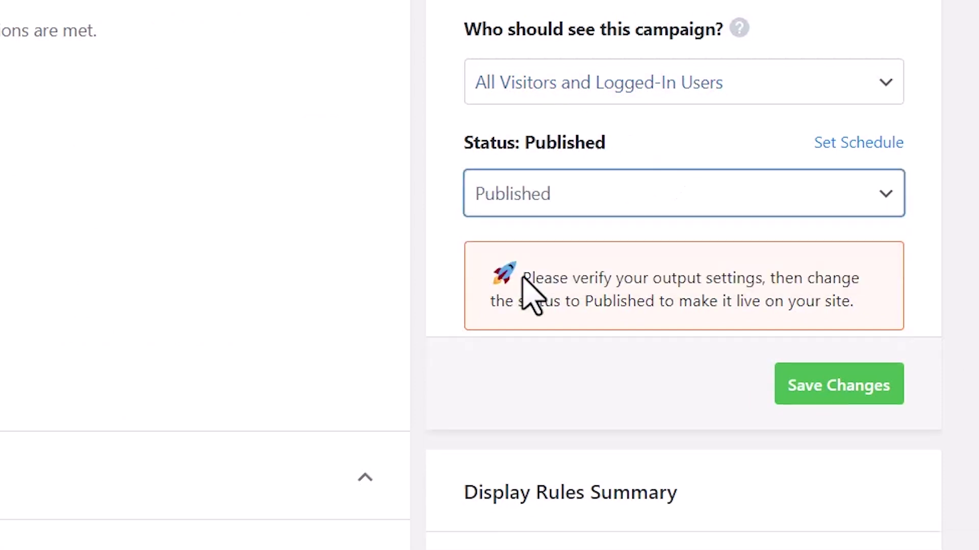
pyautogui.click(825, 297)
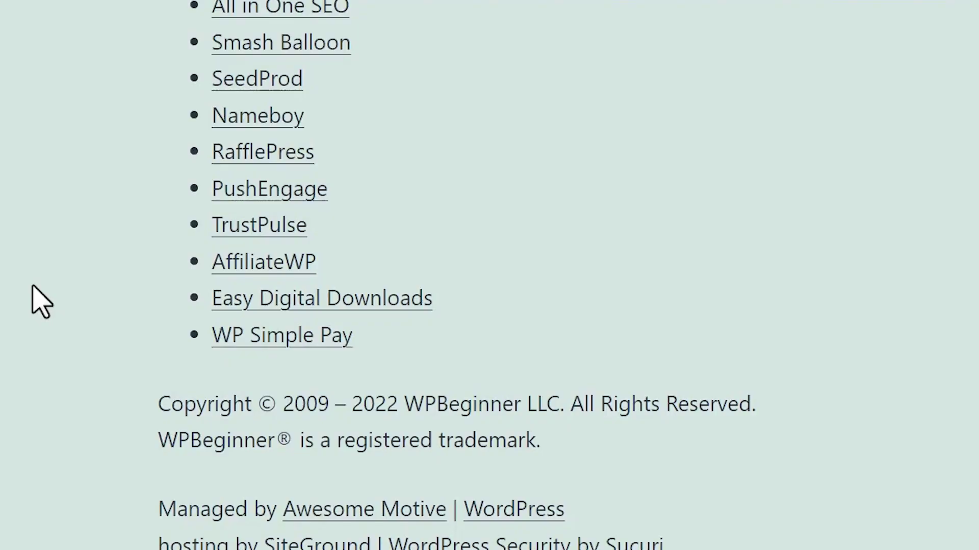
pyautogui.scroll(-5, 30, 287)
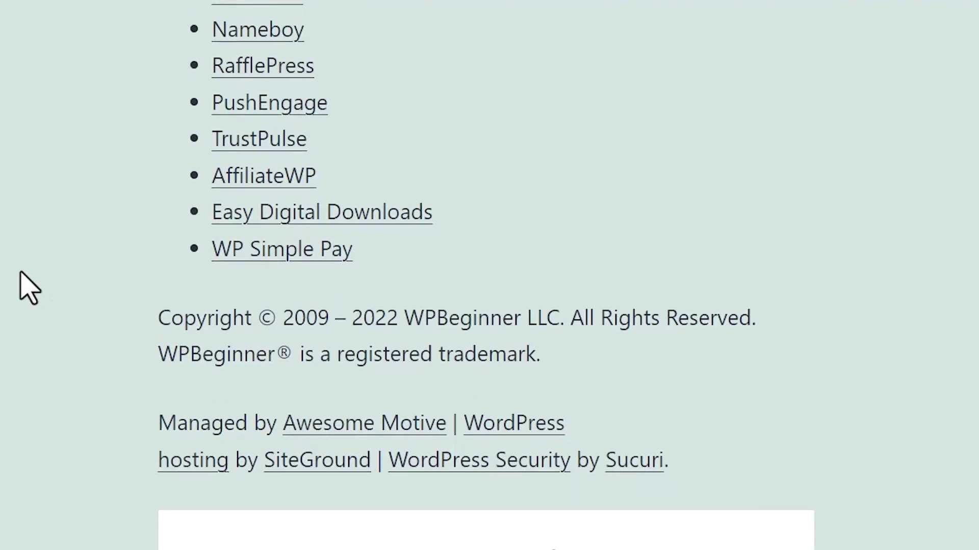
pyautogui.scroll(-6, 8, 279)
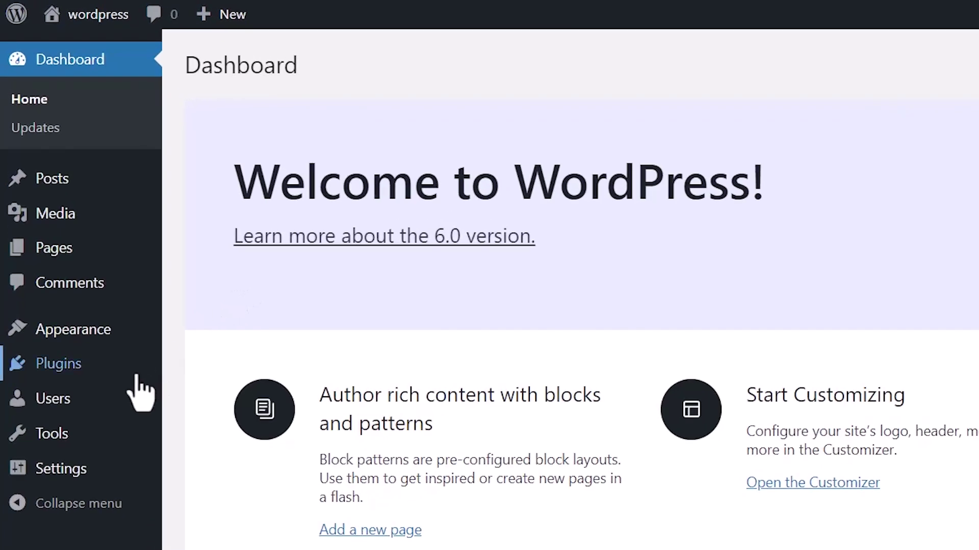
# Search plugins for 'add widget after content', then install and activate it.
pyautogui.moveTo(78, 253)
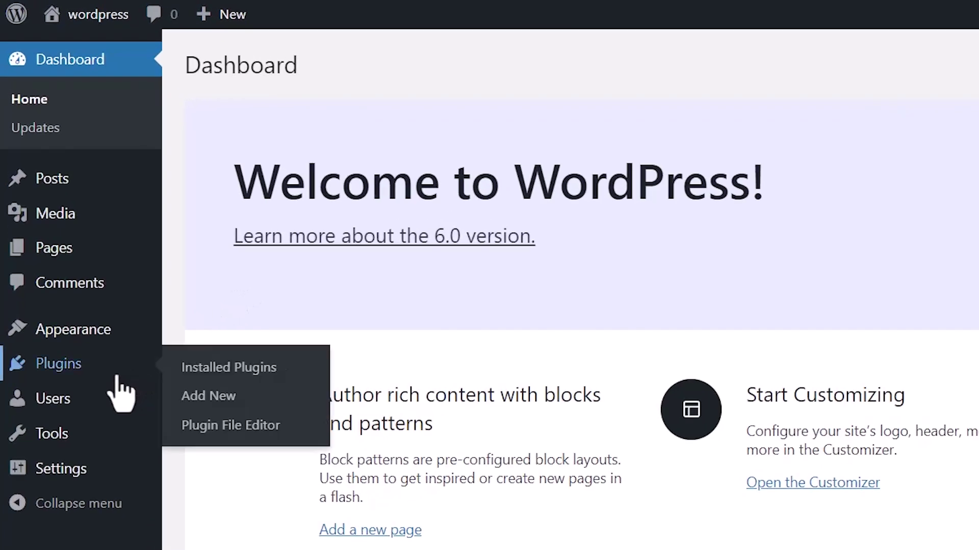
pyautogui.click(205, 400)
pyautogui.click(755, 122)
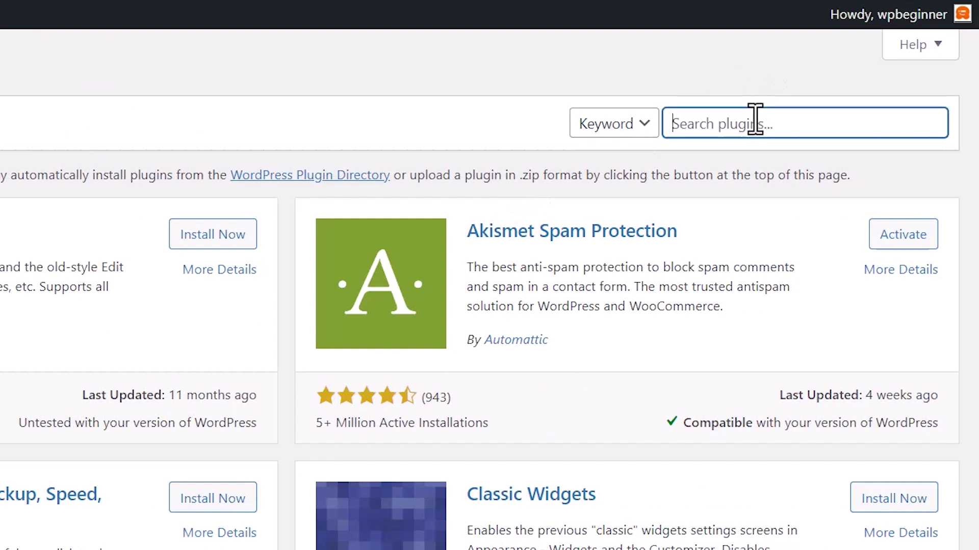
pyautogui.write('add widget a')
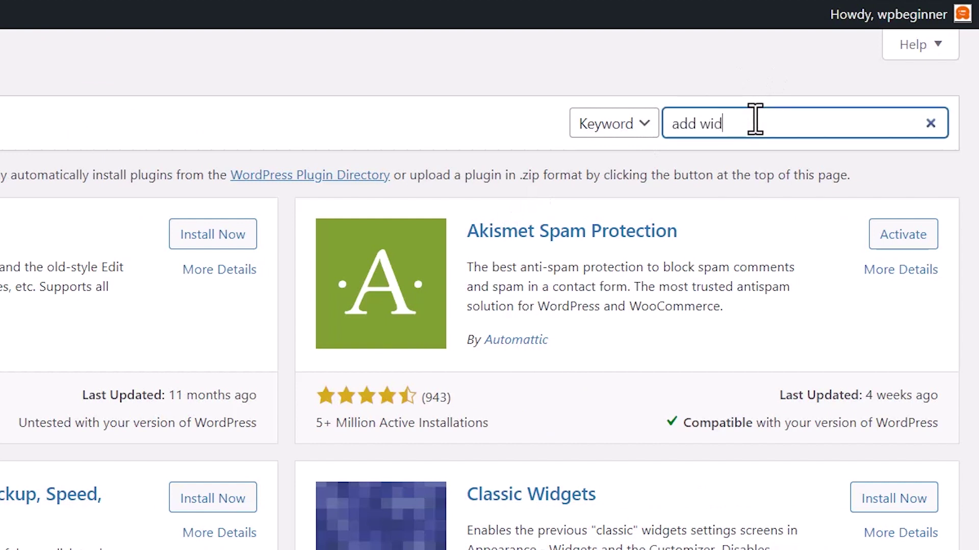
pyautogui.write('fter content')
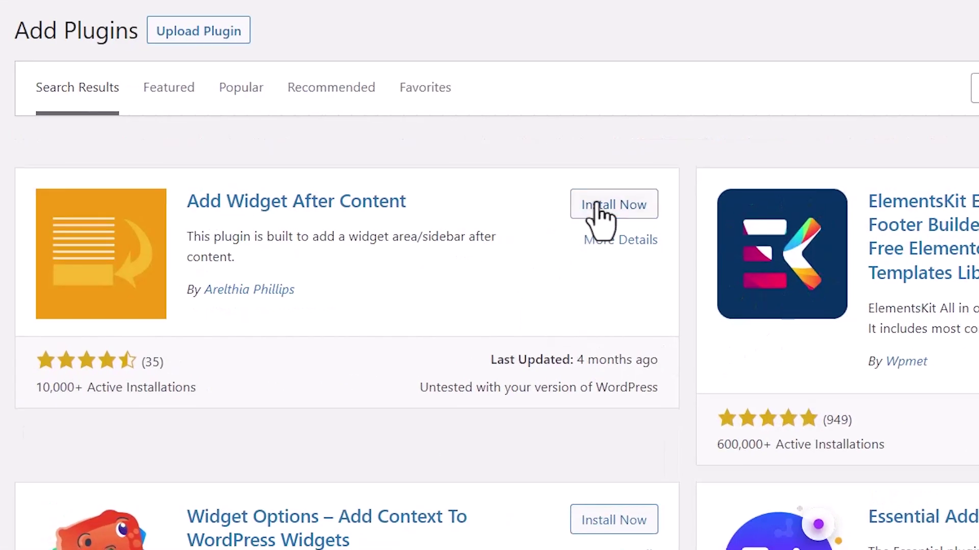
pyautogui.click(598, 205)
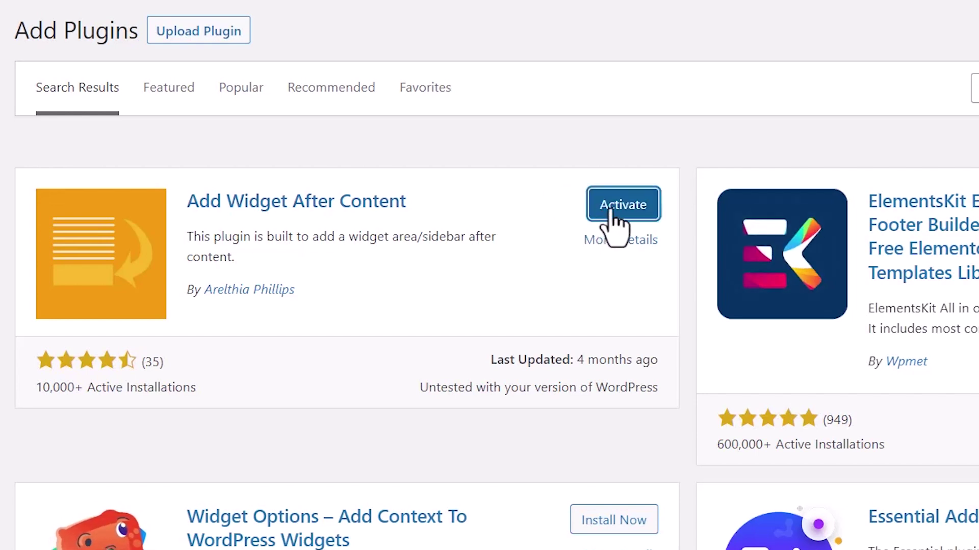
pyautogui.click(617, 217)
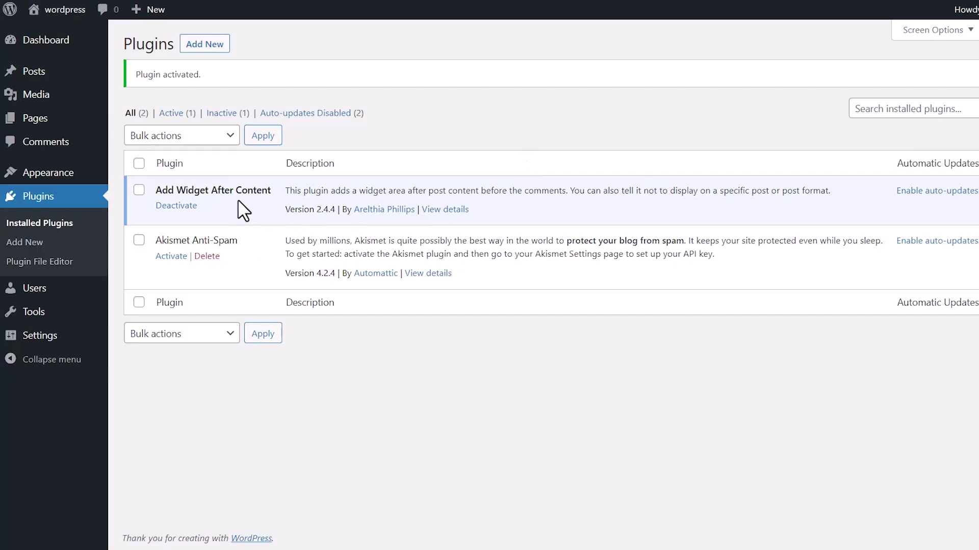
# Insert a Latest Posts block into the After Content widget area.
pyautogui.moveTo(59, 178)
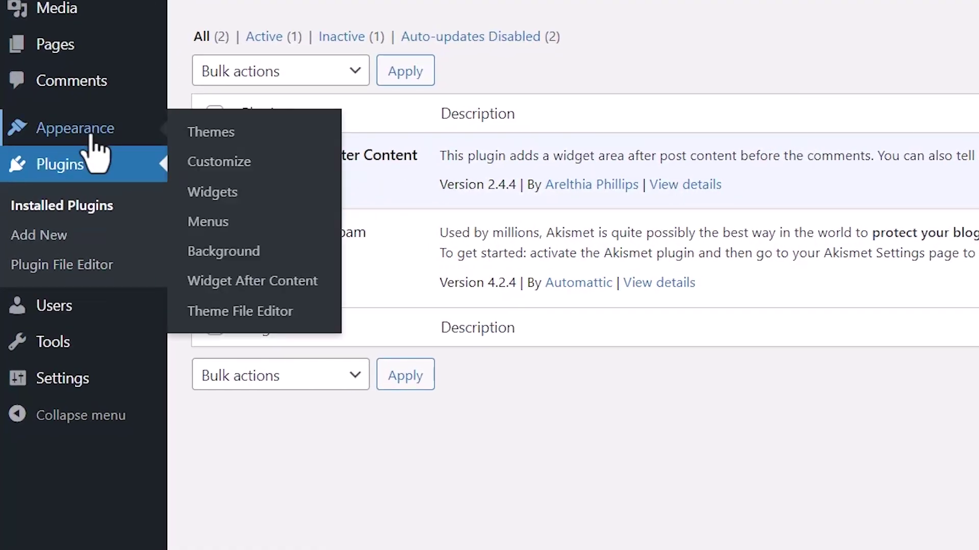
pyautogui.click(235, 194)
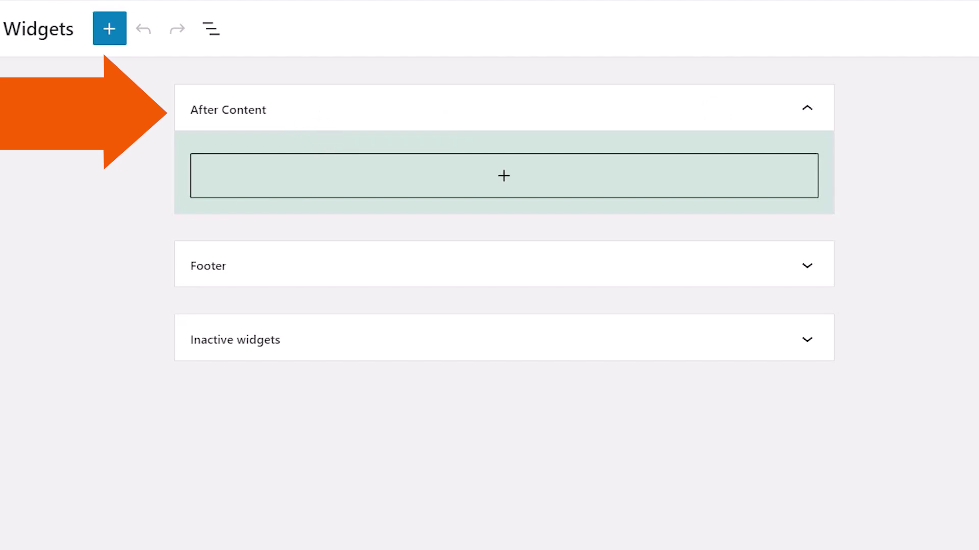
pyautogui.click(494, 183)
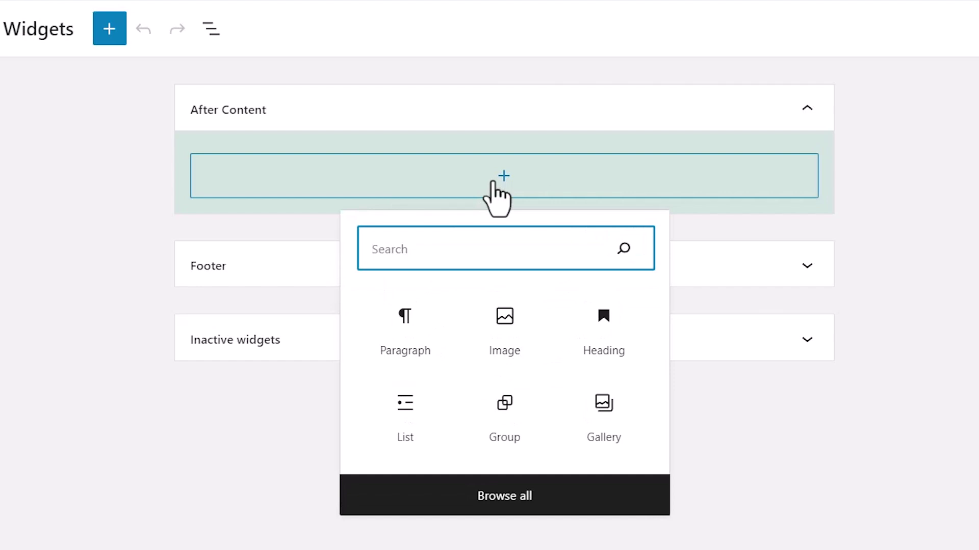
pyautogui.write('posts')
pyautogui.click(608, 352)
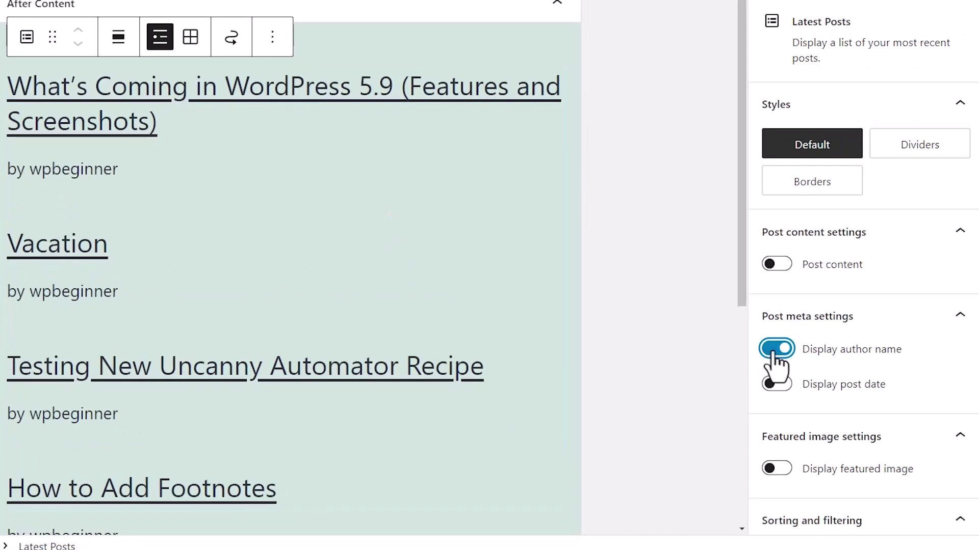
# Hide author and date on the Latest Posts block and enable post content.
pyautogui.click(772, 349)
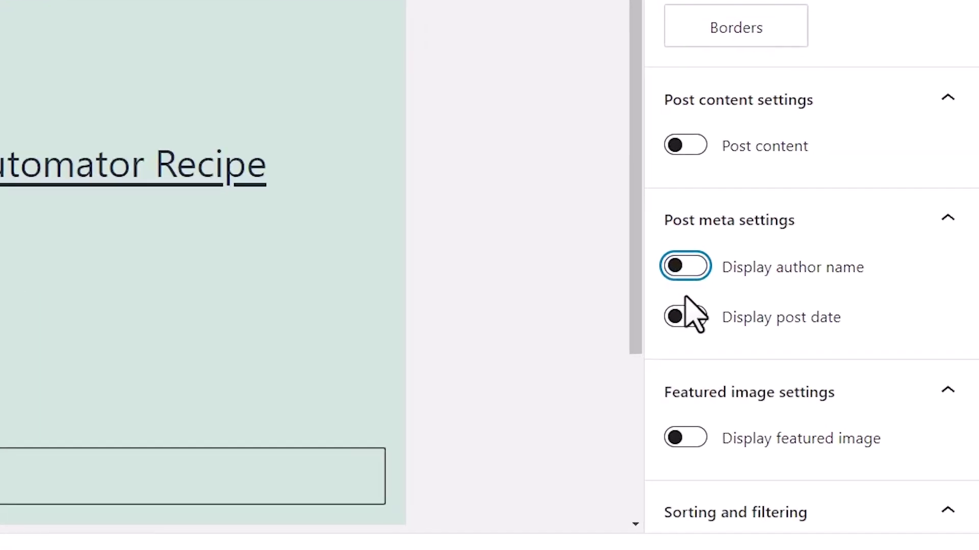
pyautogui.click(665, 249)
pyautogui.click(666, 299)
pyautogui.click(655, 249)
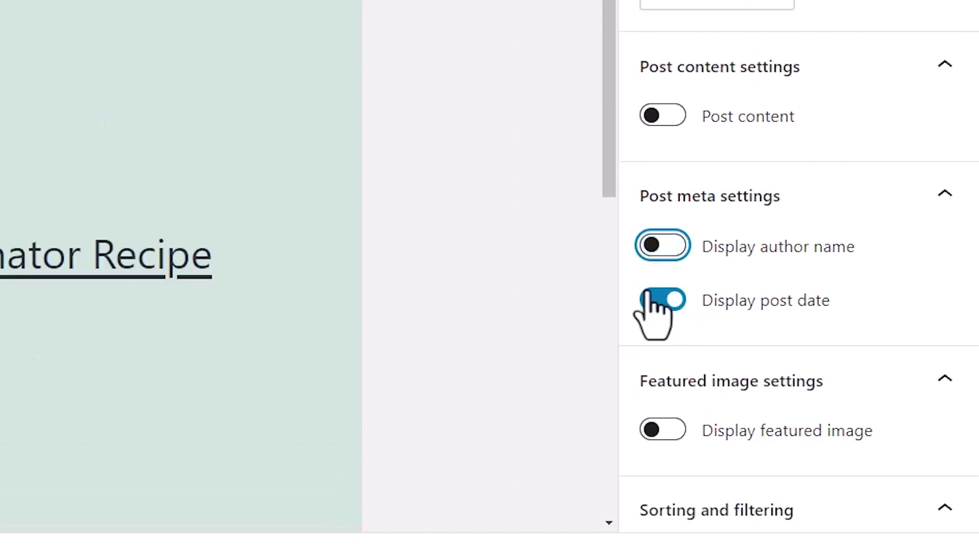
pyautogui.click(653, 300)
pyautogui.click(665, 119)
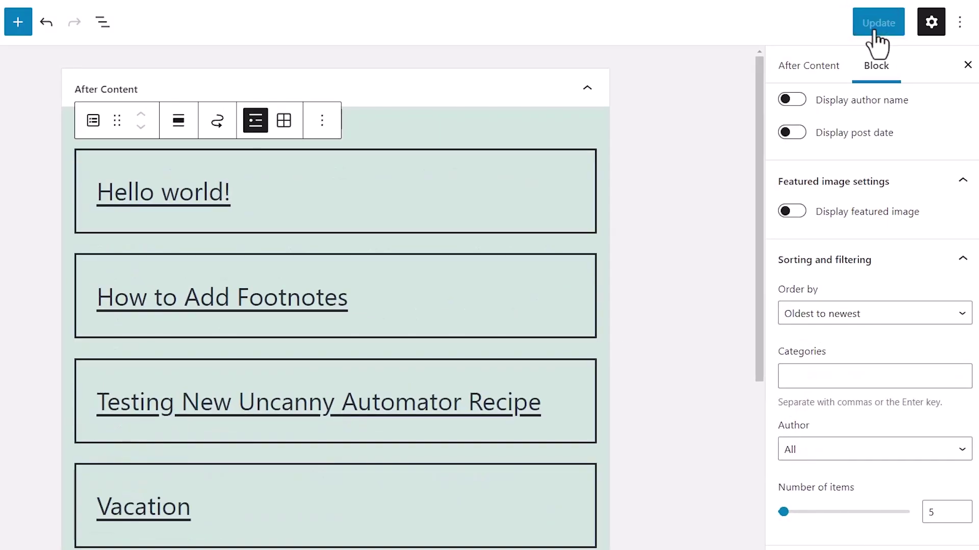
pyautogui.moveTo(65, 26)
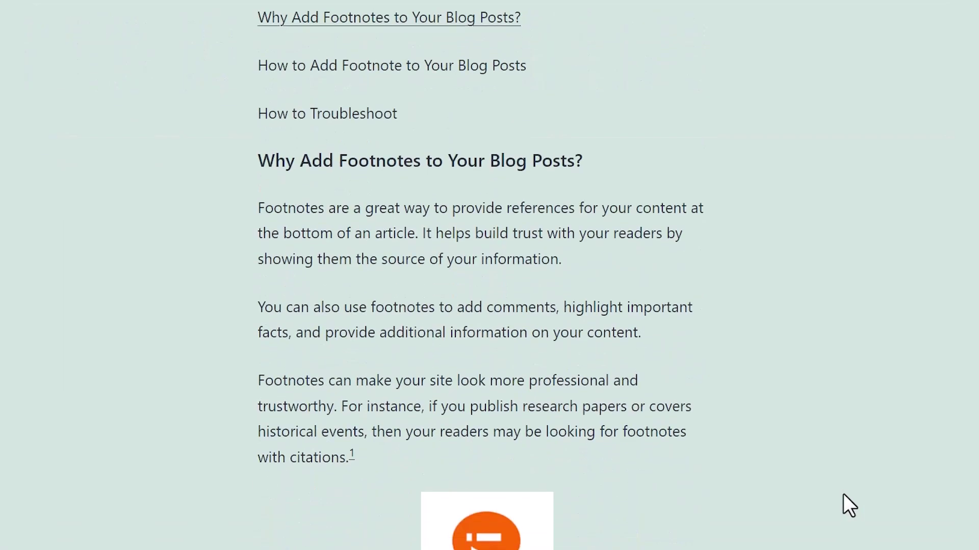
pyautogui.scroll(-15, 843, 494)
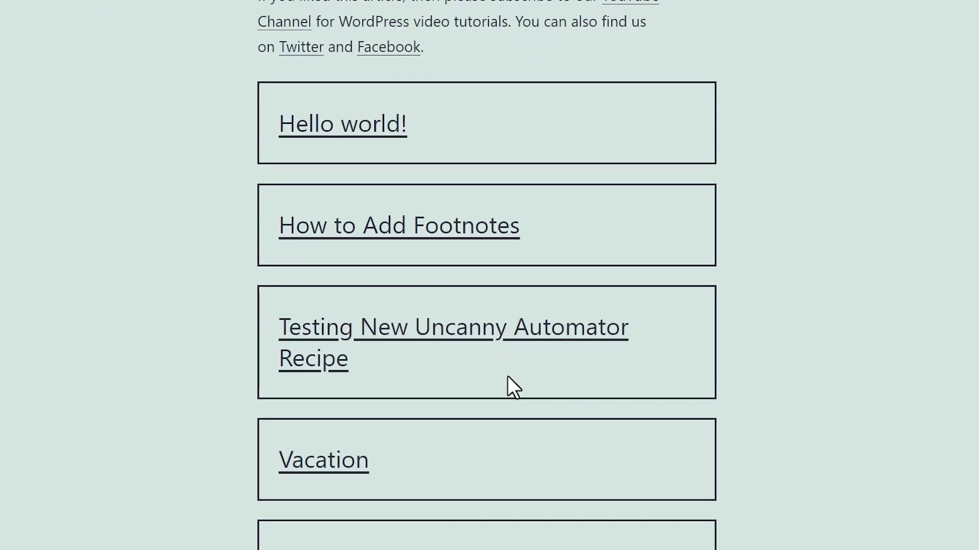
# Scroll the live blog post to check the latest-posts list below the article.
pyautogui.scroll(-3, 507, 376)
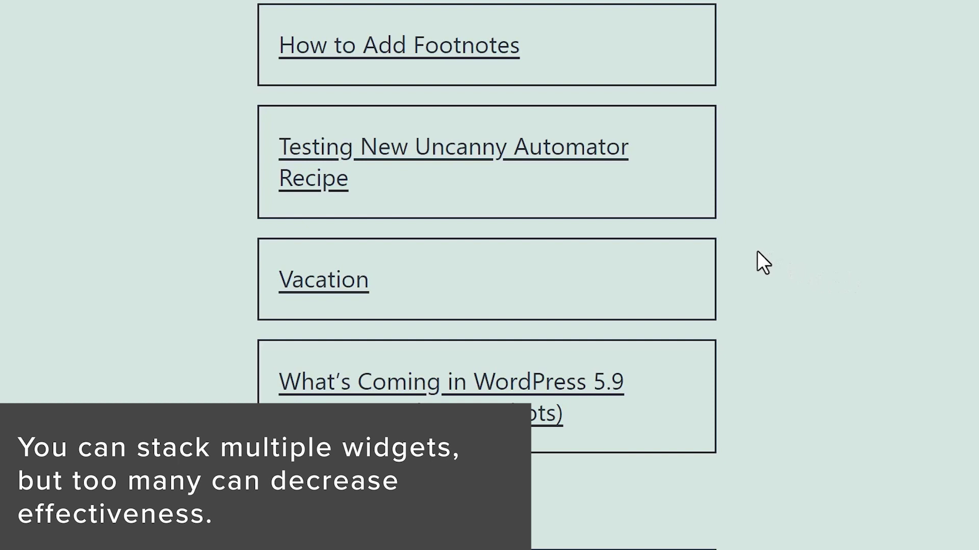
pyautogui.scroll(-2, 757, 251)
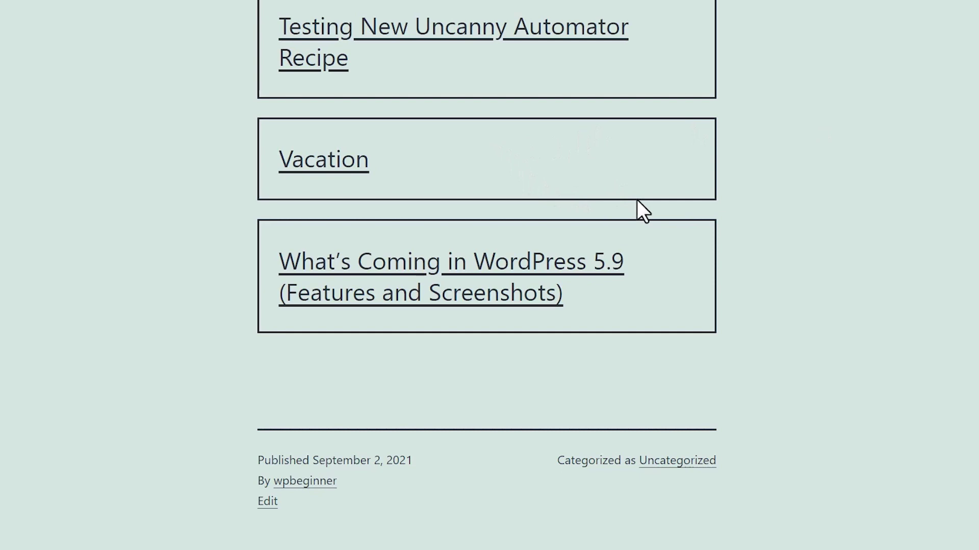
pyautogui.scroll(6, 637, 200)
pyautogui.scroll(1, 637, 200)
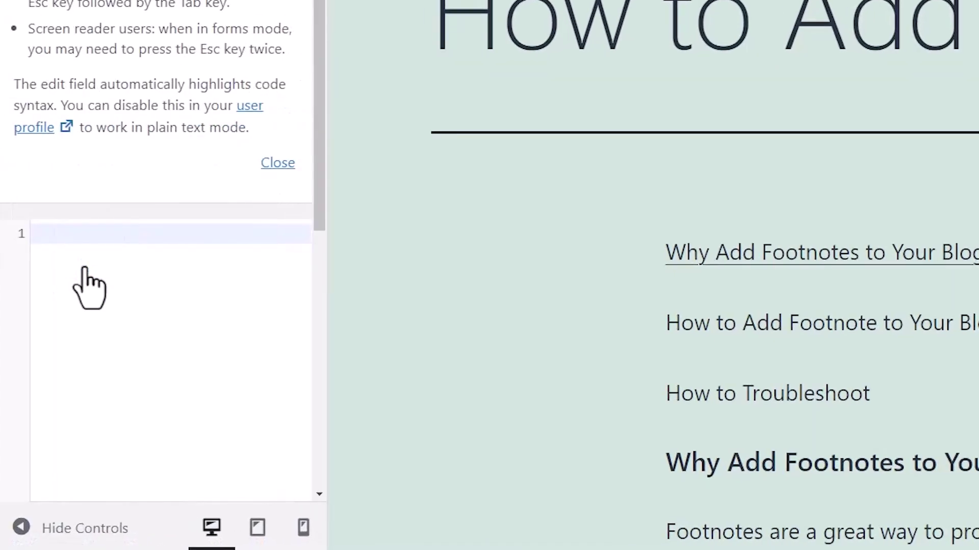
# Paste the .awac.widget styling rules into the Additional CSS editor.
pyautogui.click(100, 234)
pyautogui.rightClick(100, 234)
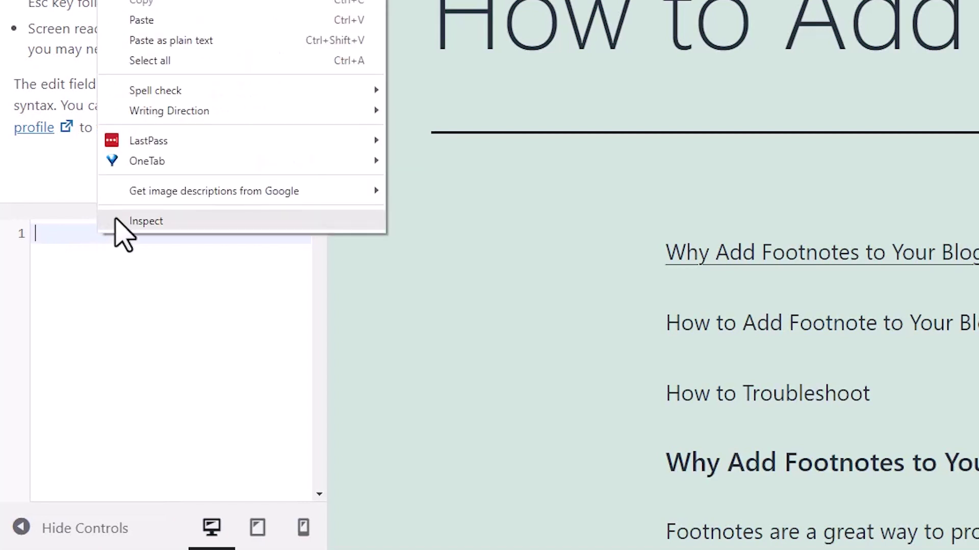
pyautogui.click(179, 20)
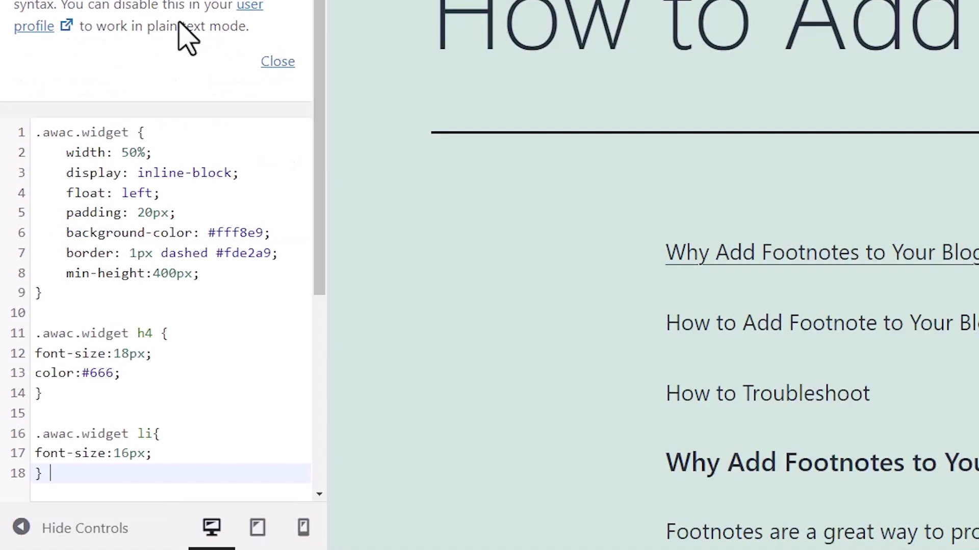
pyautogui.scroll(-10, 430, 222)
pyautogui.scroll(-5, 430, 232)
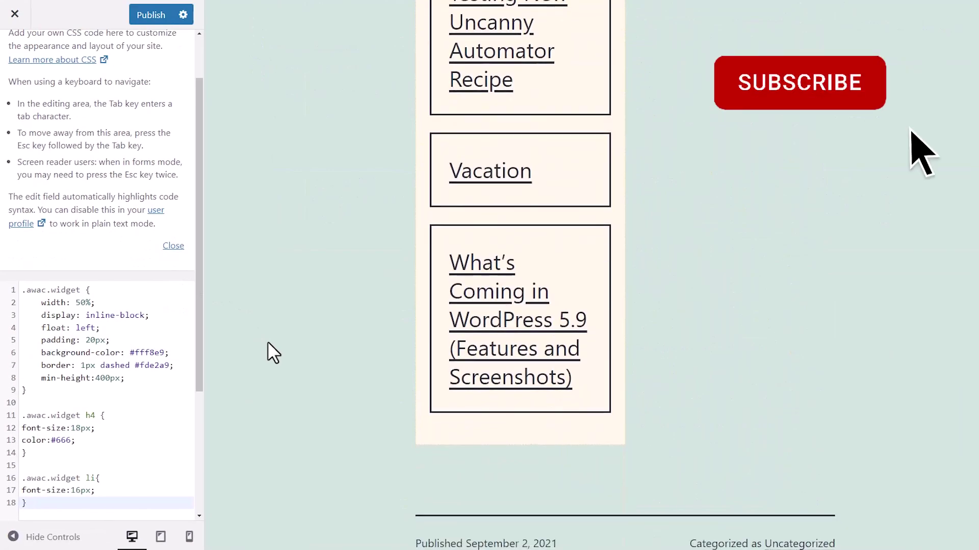
pyautogui.scroll(5, 267, 341)
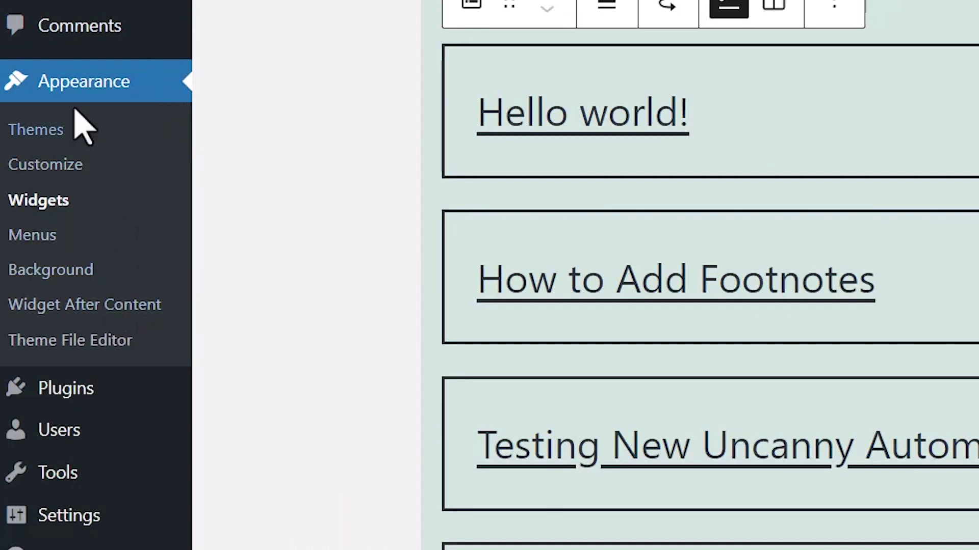
# Exclude the 'post' type and 'Tutorial' category in the Widget After Content options.
pyautogui.click(138, 306)
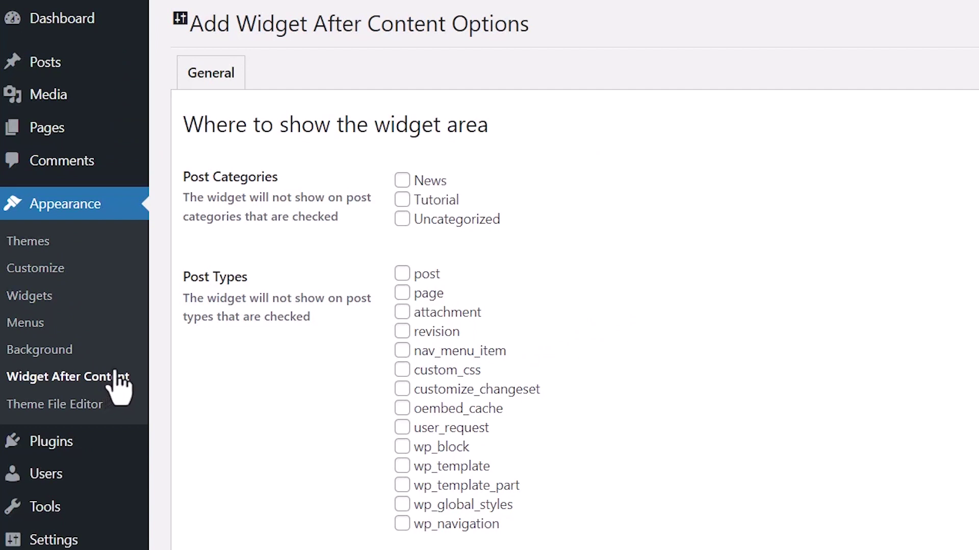
pyautogui.click(401, 274)
pyautogui.click(402, 200)
pyautogui.scroll(-3, 895, 346)
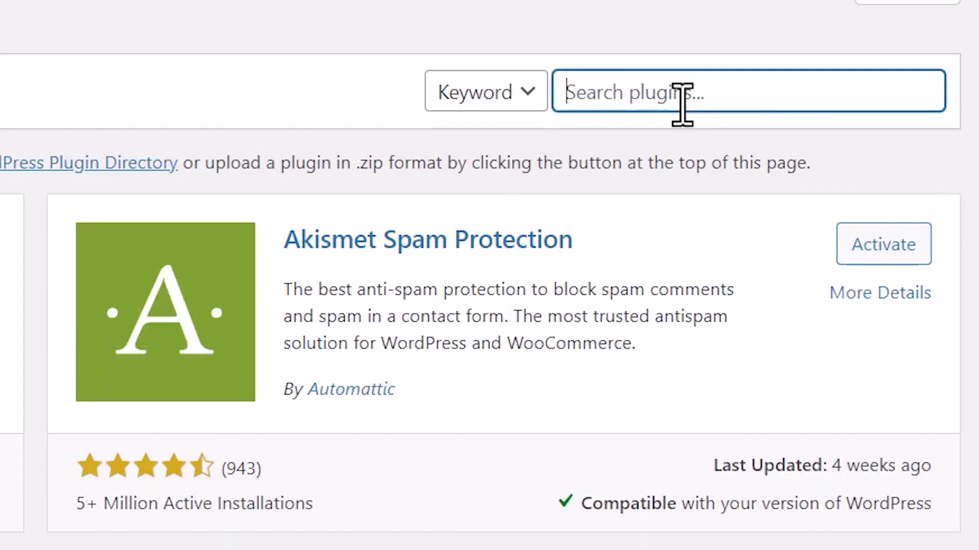
# Search 'optinmonster', then install and activate Popup Builder by OptinMonster.
pyautogui.write('optinmonster')
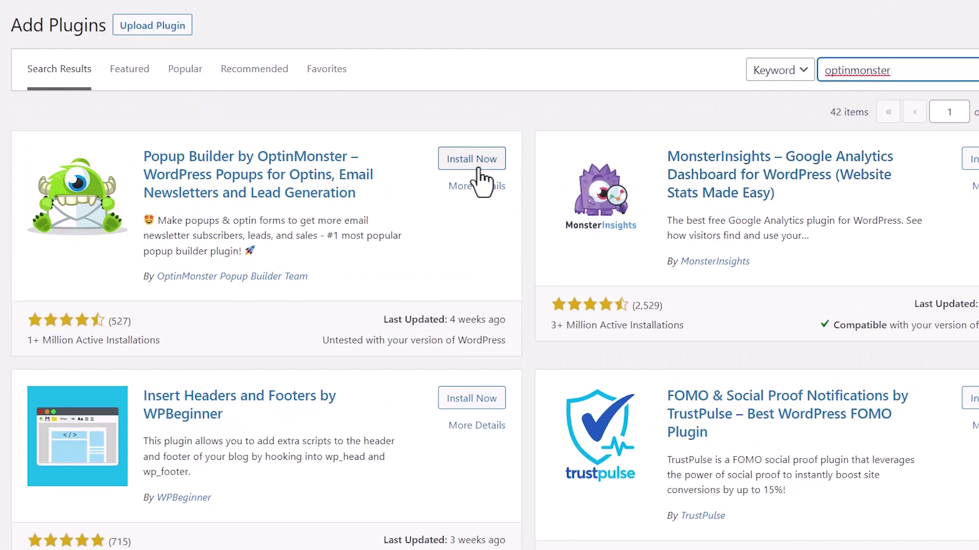
pyautogui.click(10, 255)
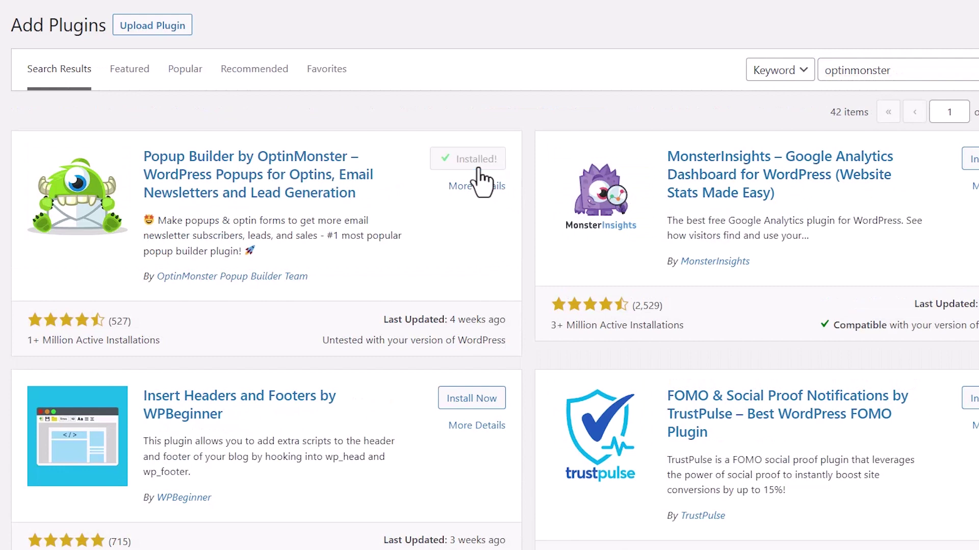
pyautogui.click(478, 168)
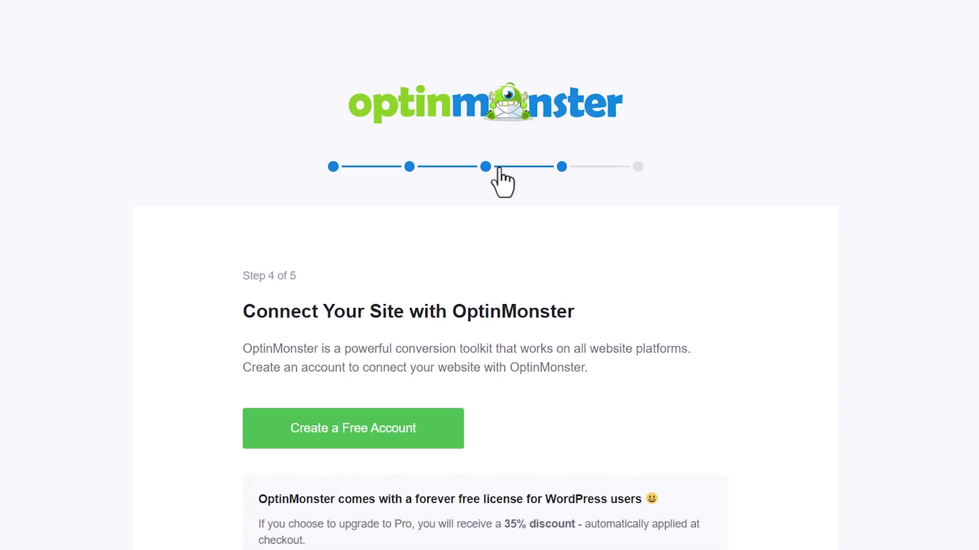
# Exit the OptinMonster setup wizard without saving.
pyautogui.scroll(-4, 499, 169)
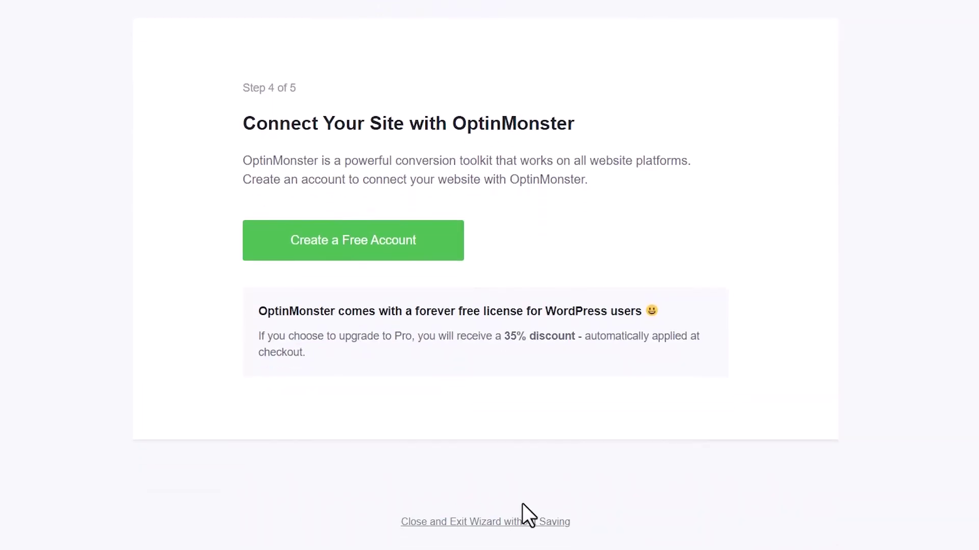
pyautogui.click(503, 526)
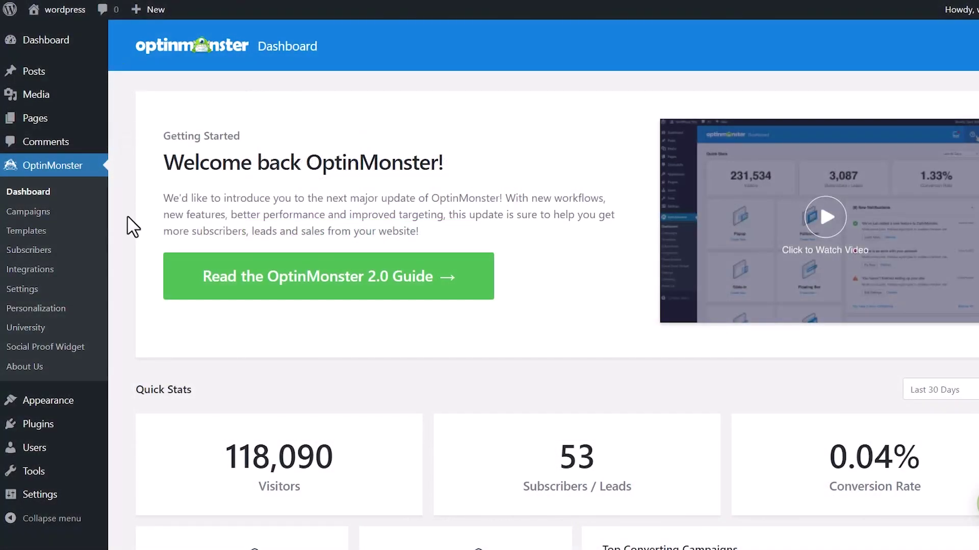
# Start a new OptinMonster campaign of the Inline type and browse its templates.
pyautogui.click(23, 212)
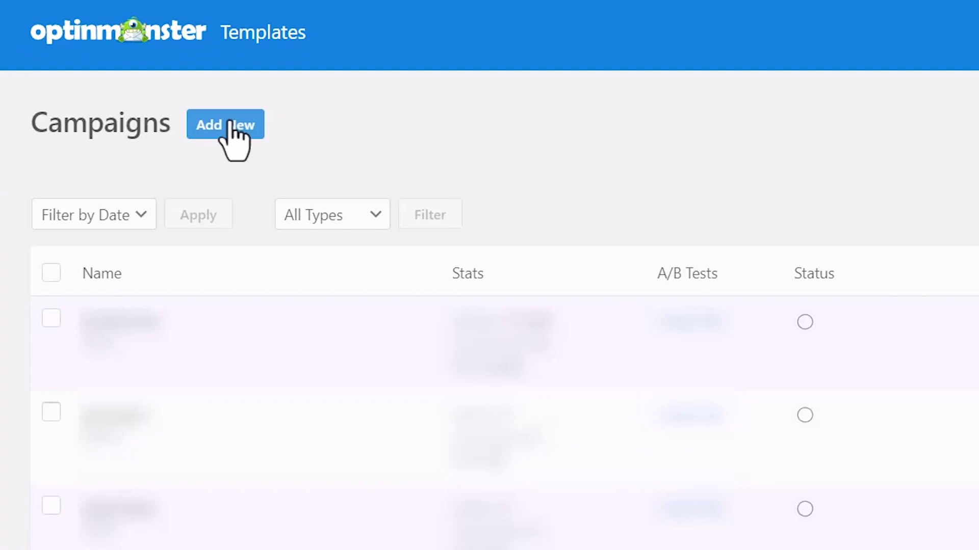
pyautogui.click(230, 124)
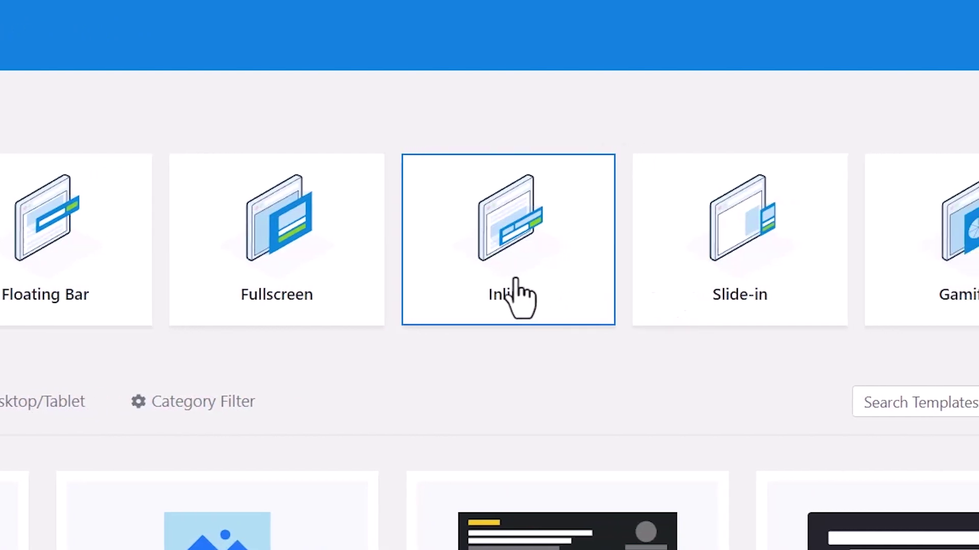
pyautogui.click(508, 281)
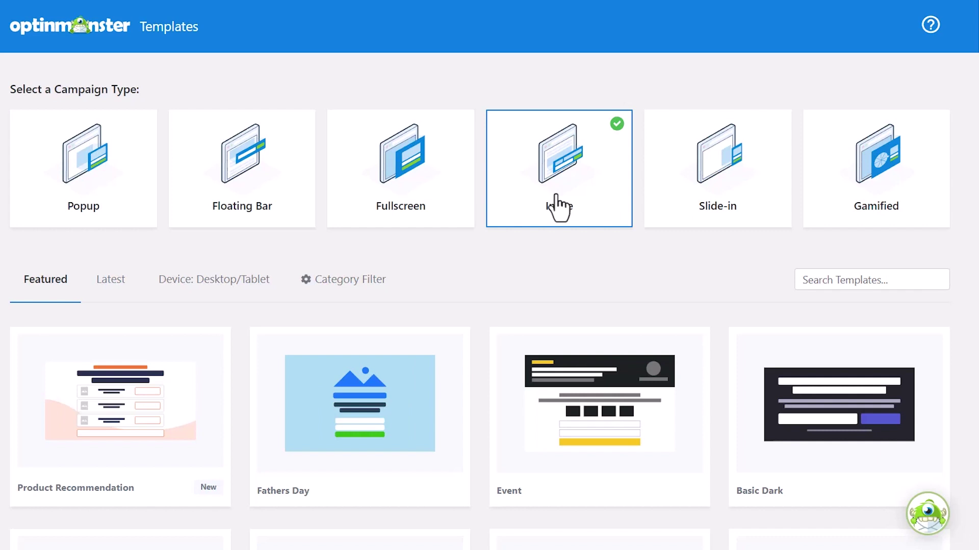
pyautogui.scroll(-3, 578, 270)
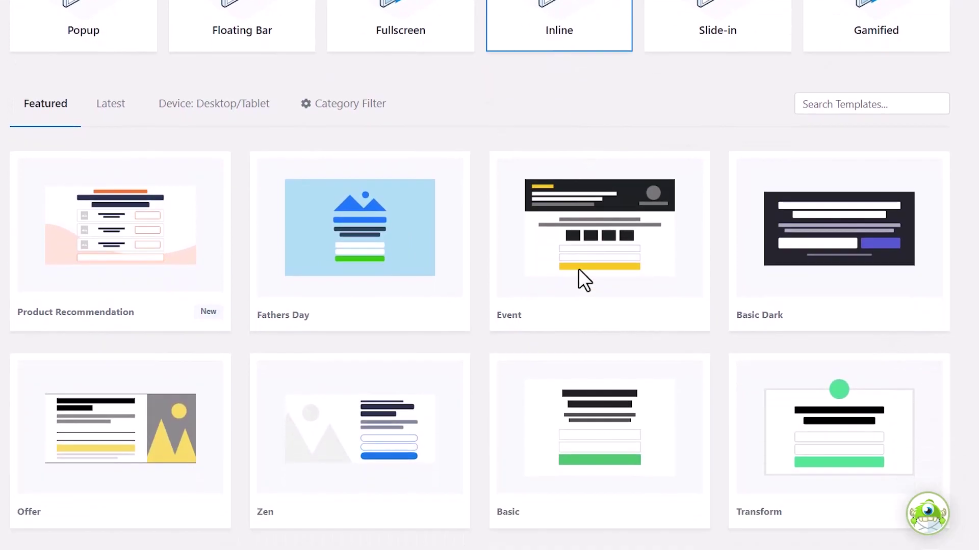
pyautogui.scroll(-2, 578, 268)
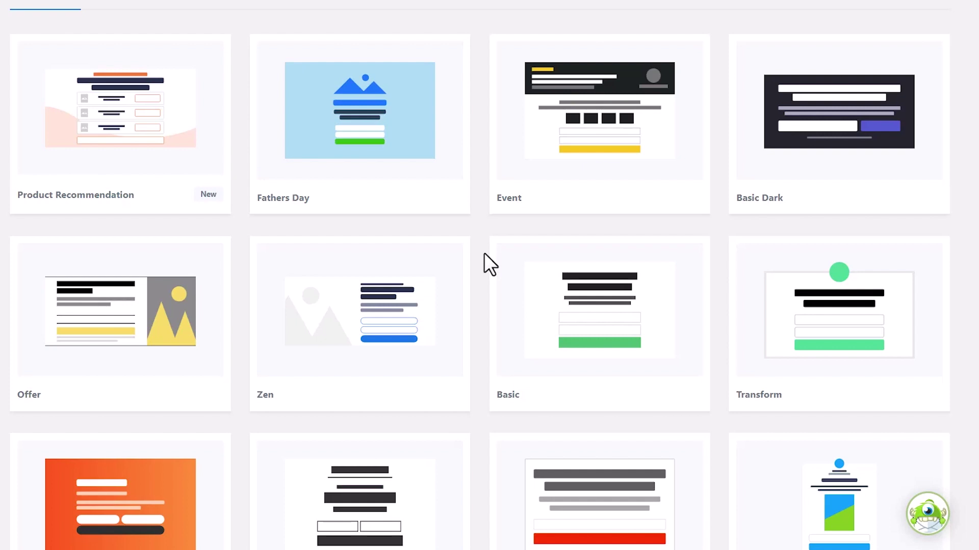
pyautogui.moveTo(519, 278)
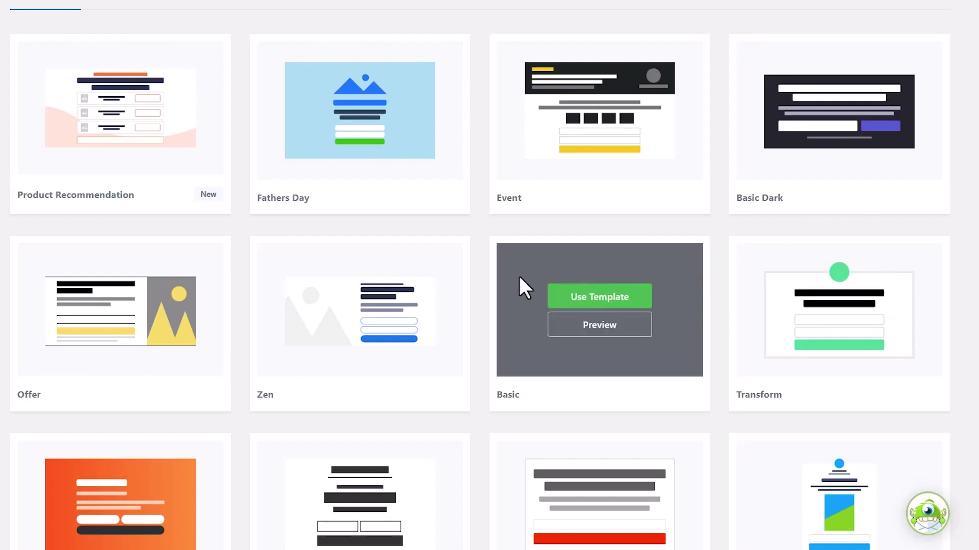
pyautogui.scroll(5, 516, 278)
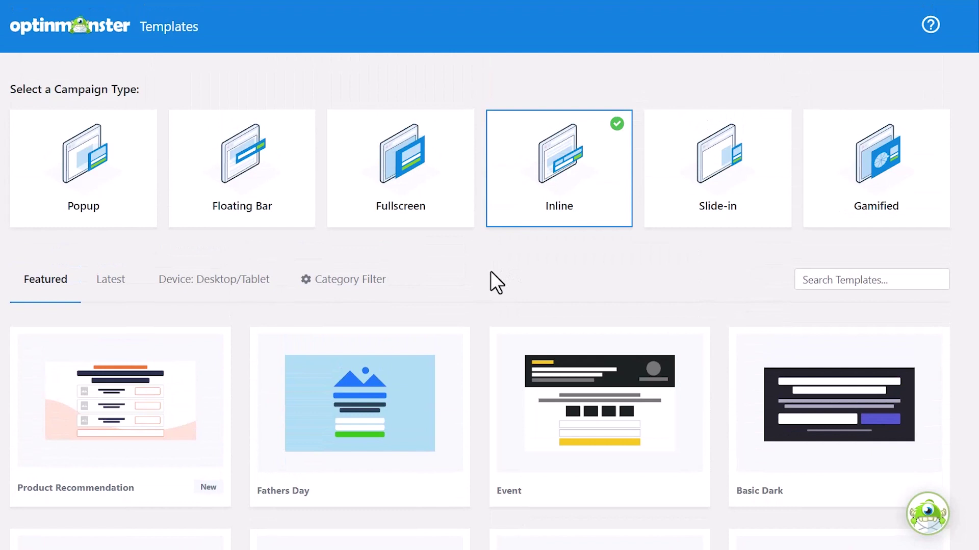
pyautogui.scroll(-4, 491, 275)
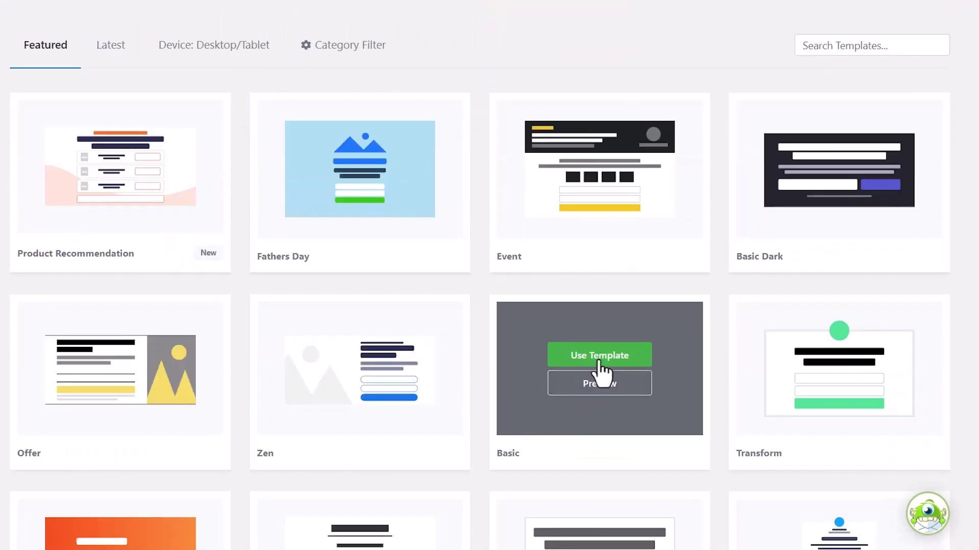
# Create a campaign named 'after blog post' from the Basic template.
pyautogui.click(599, 360)
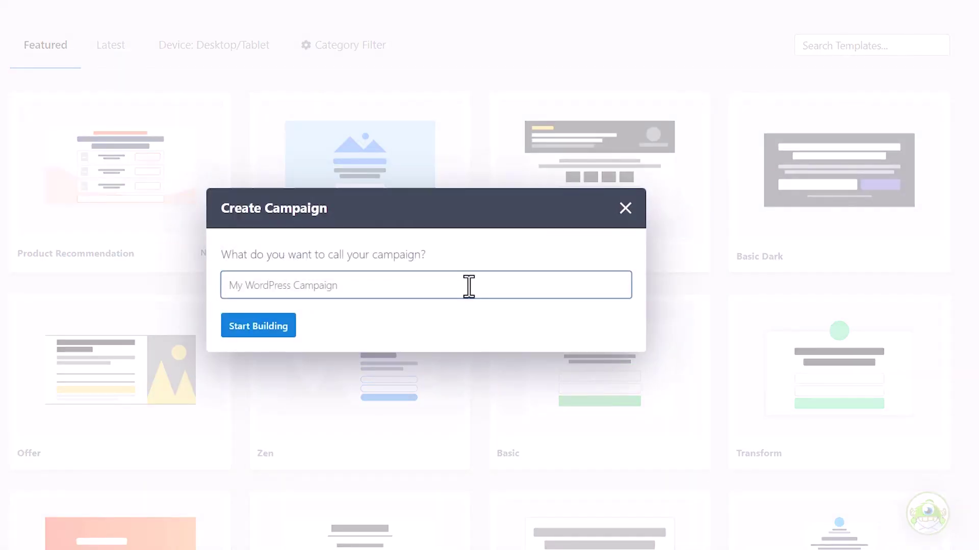
pyautogui.write('after blog post')
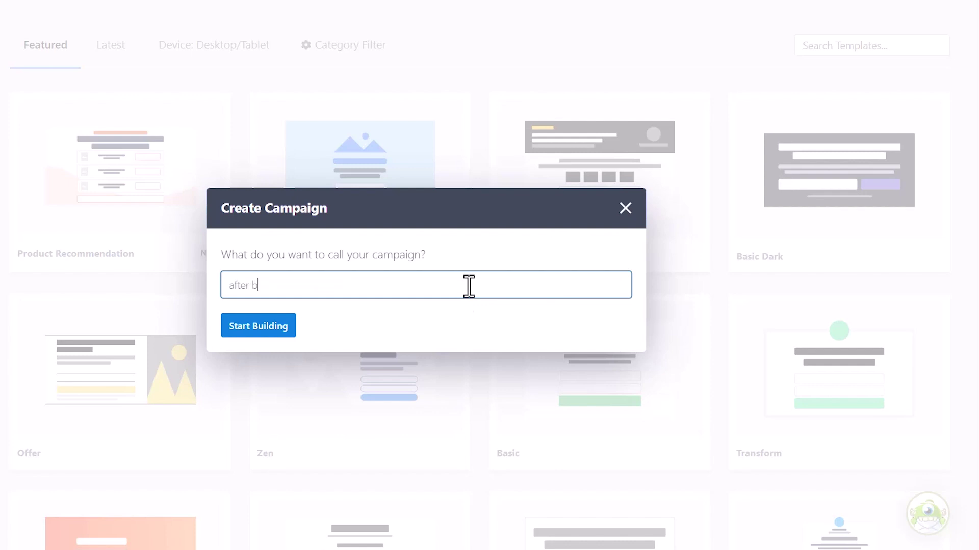
pyautogui.click(285, 327)
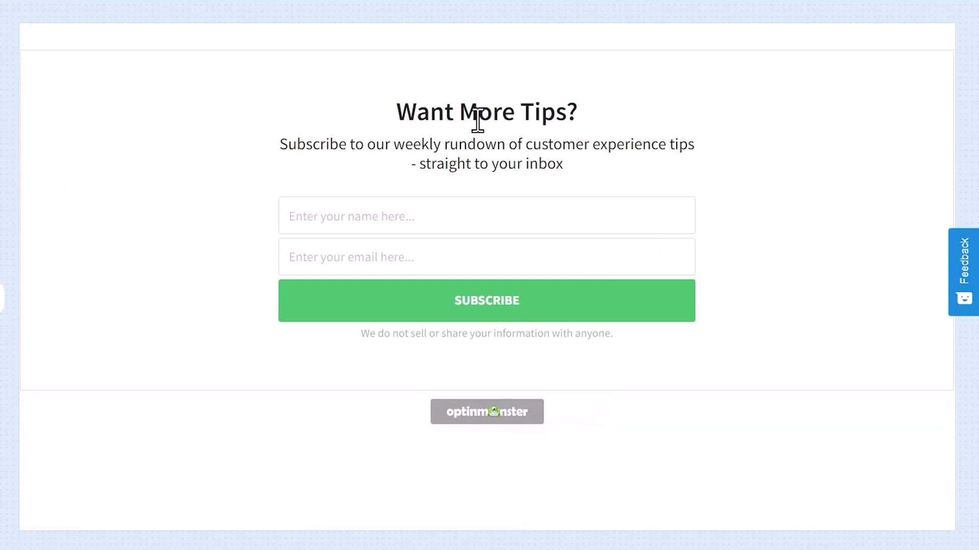
# Start editing the 'Want More Tips?' headline text in the form builder.
pyautogui.click(510, 114)
pyautogui.click(572, 112)
pyautogui.press('BackSpace')
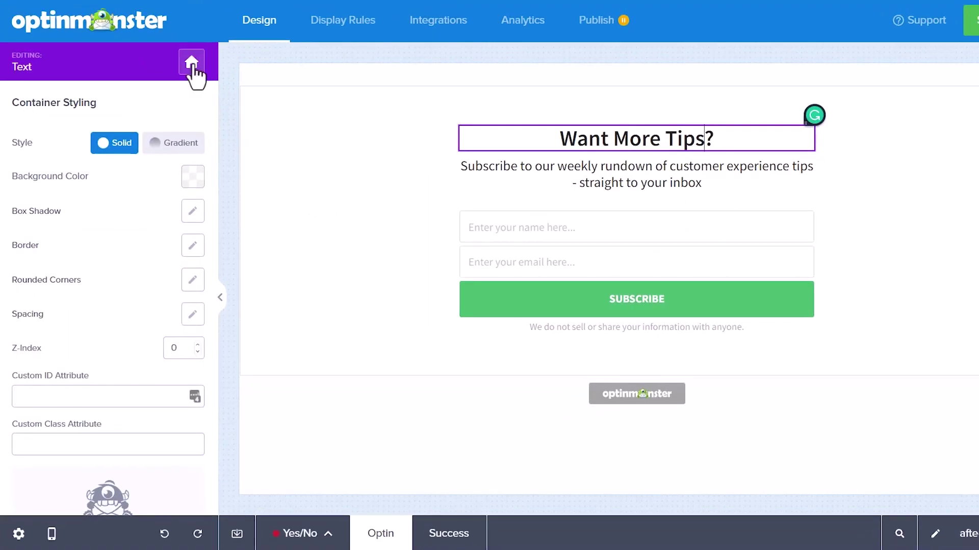
# Browse the list of available blocks, then return to the form settings sidebar.
pyautogui.click(194, 72)
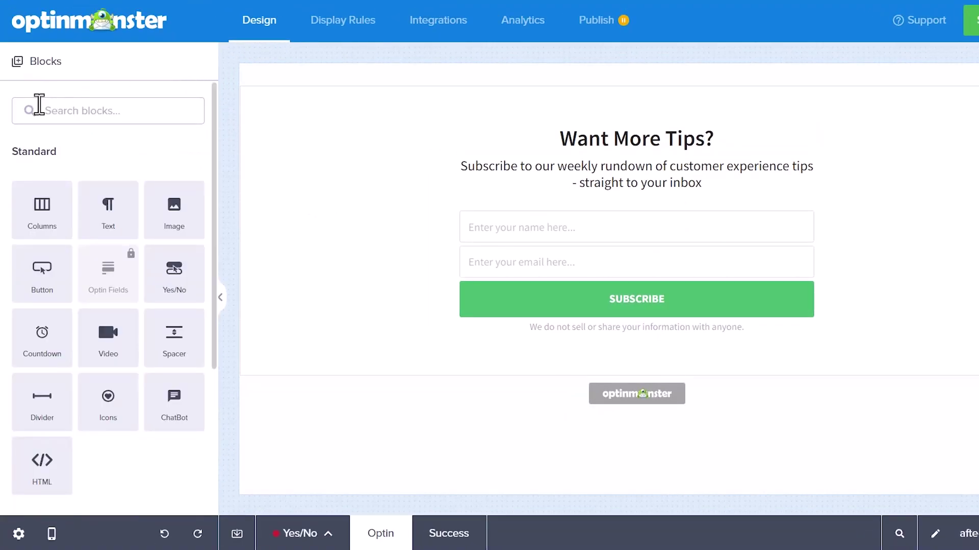
pyautogui.scroll(-5, 121, 237)
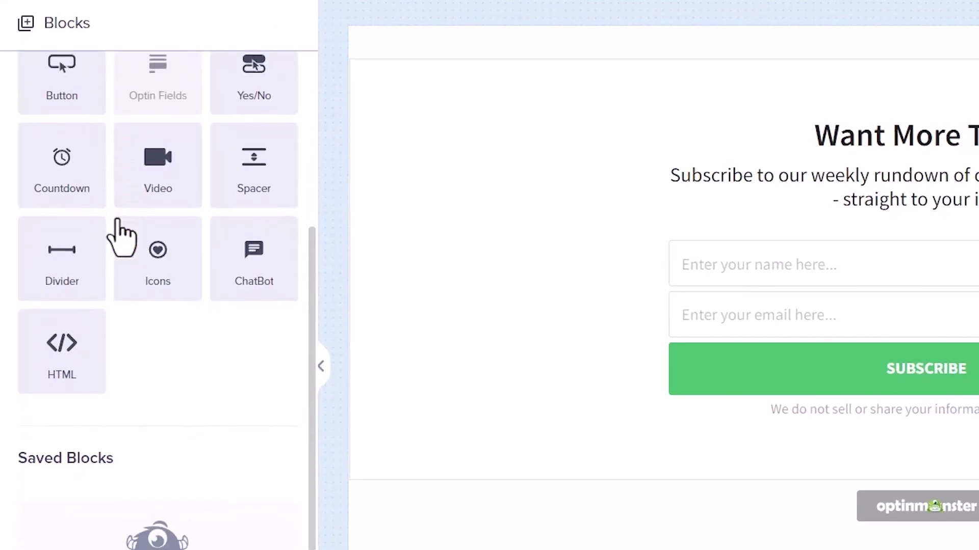
pyautogui.scroll(3, 121, 237)
pyautogui.scroll(3, 121, 237)
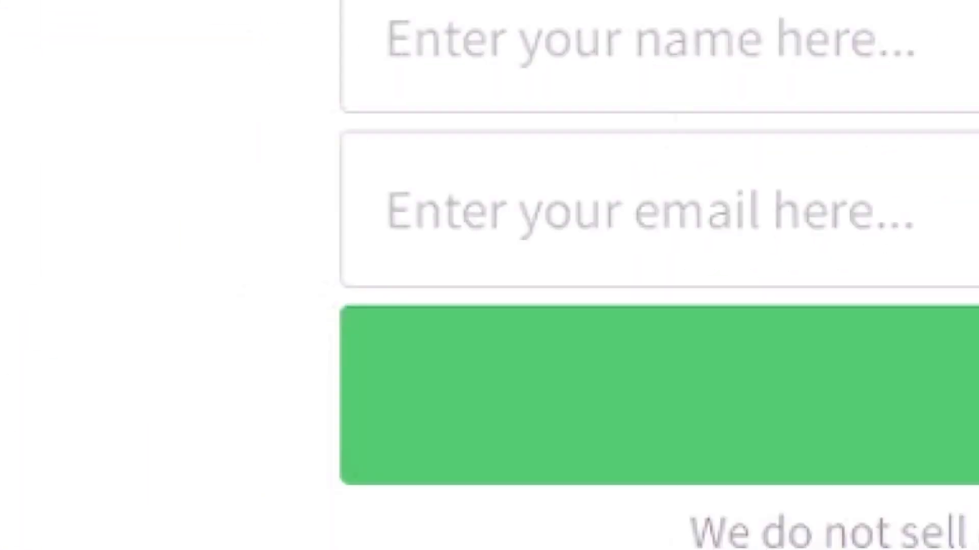
pyautogui.click(858, 178)
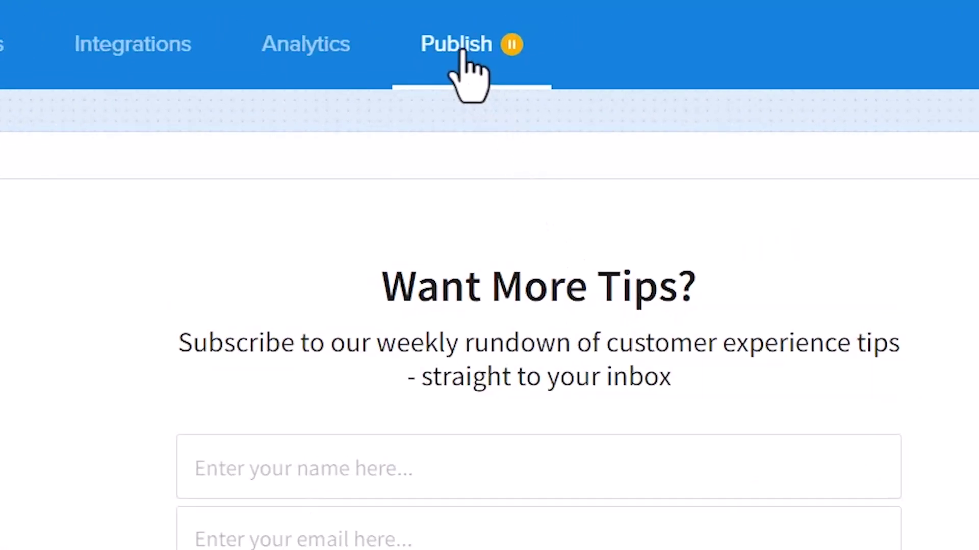
# Set the 'after blog post' campaign's publish status to Published and save it.
pyautogui.click(462, 51)
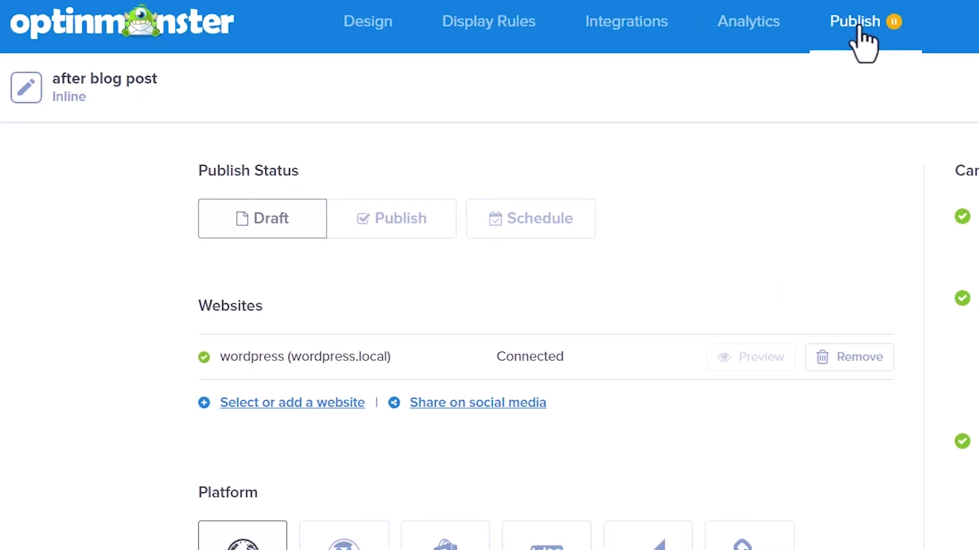
pyautogui.click(393, 218)
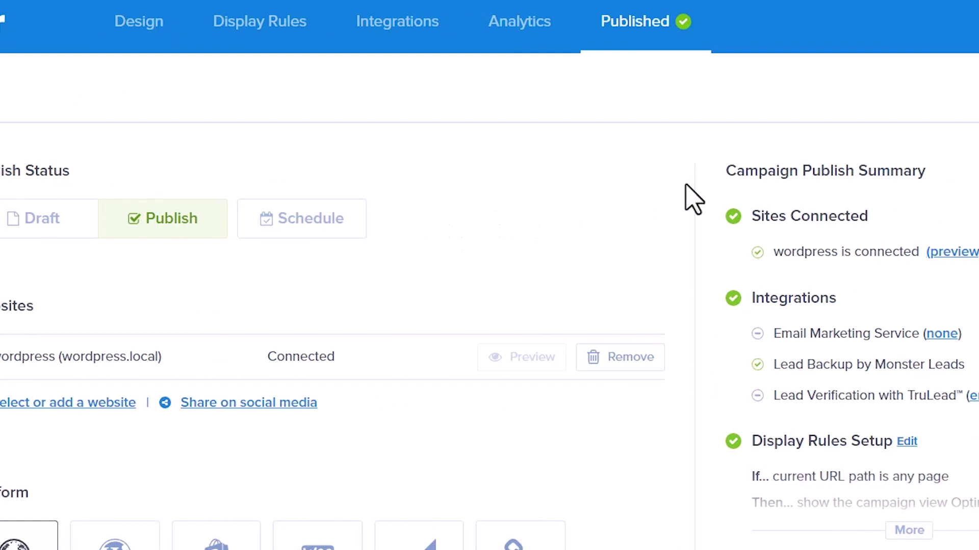
pyautogui.click(886, 30)
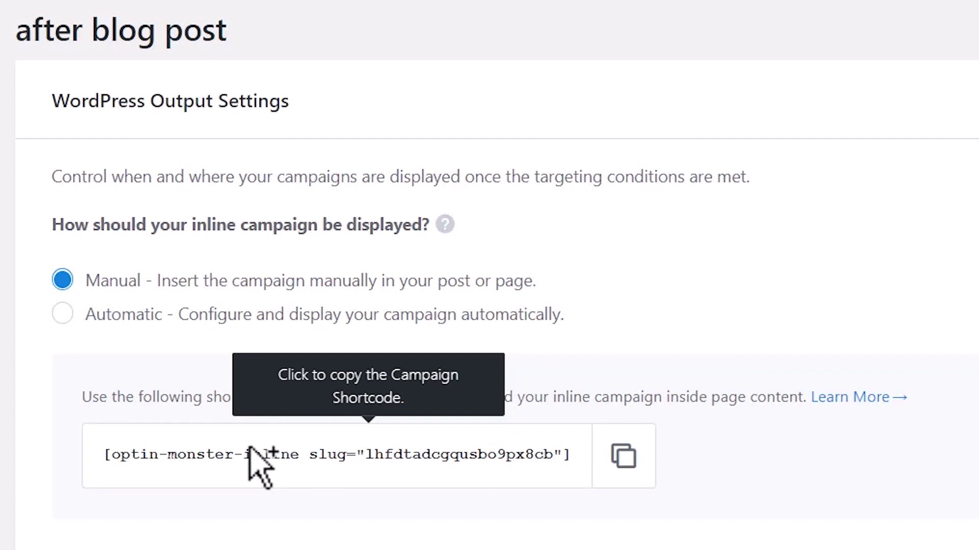
# Display the campaign automatically Below Post, after trying the After Words and After Paragraphs positions.
pyautogui.click(69, 322)
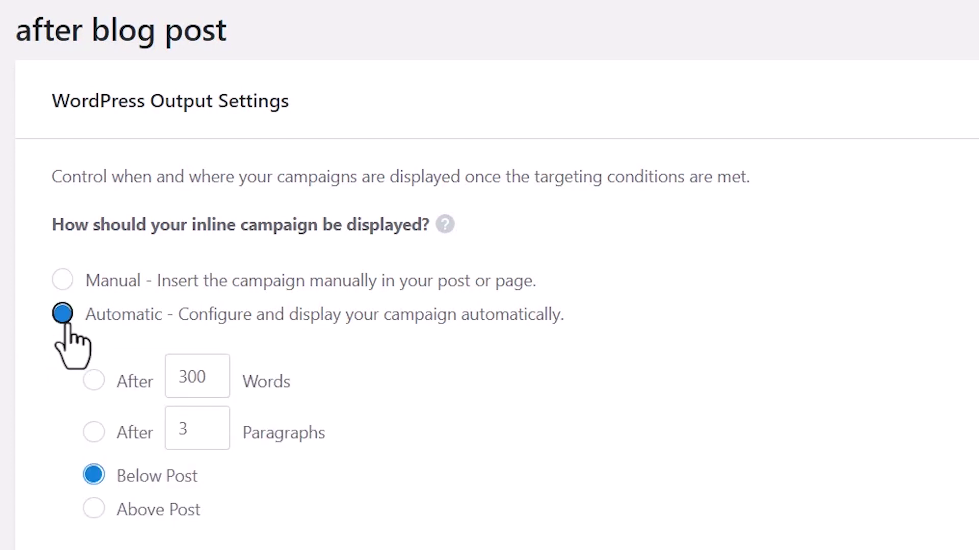
pyautogui.scroll(-2, 71, 347)
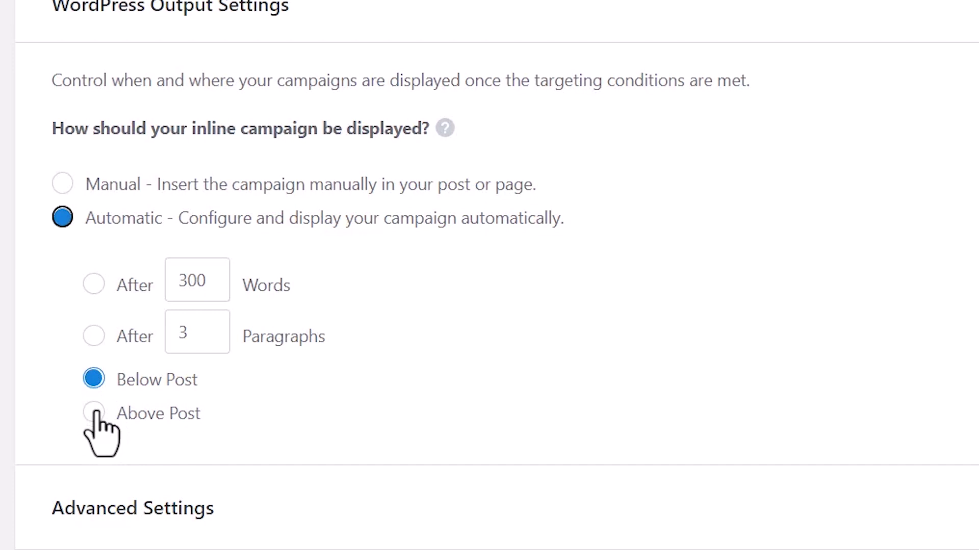
pyautogui.click(94, 285)
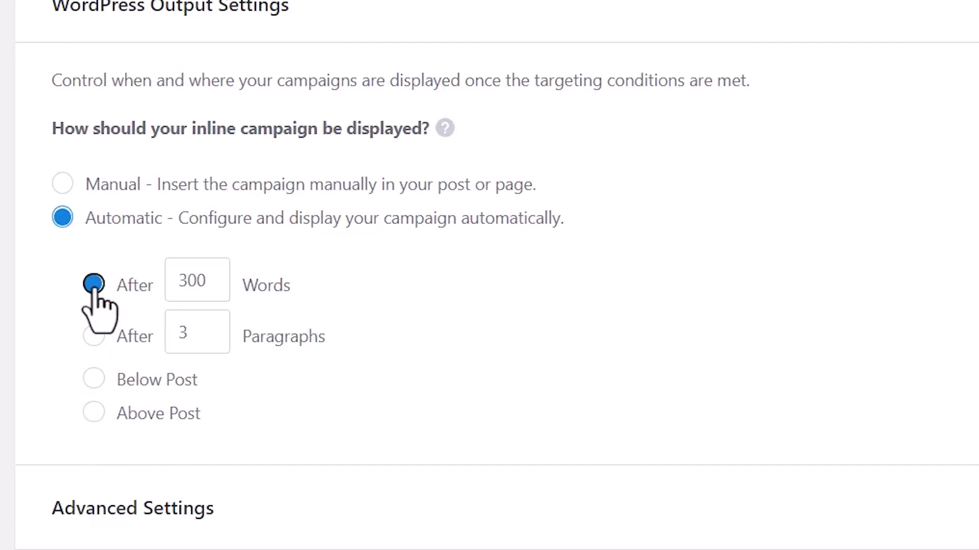
pyautogui.click(93, 337)
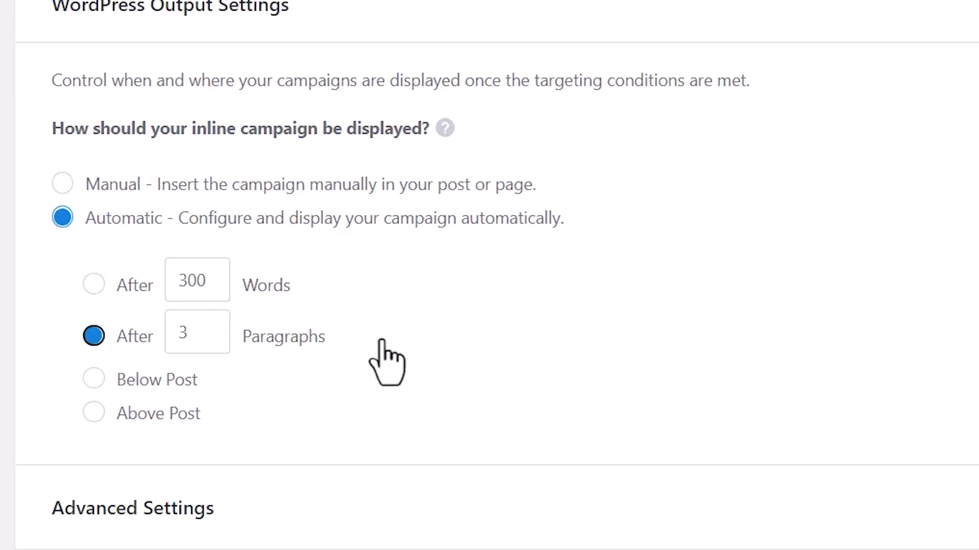
pyautogui.click(94, 380)
pyautogui.scroll(-3, 398, 372)
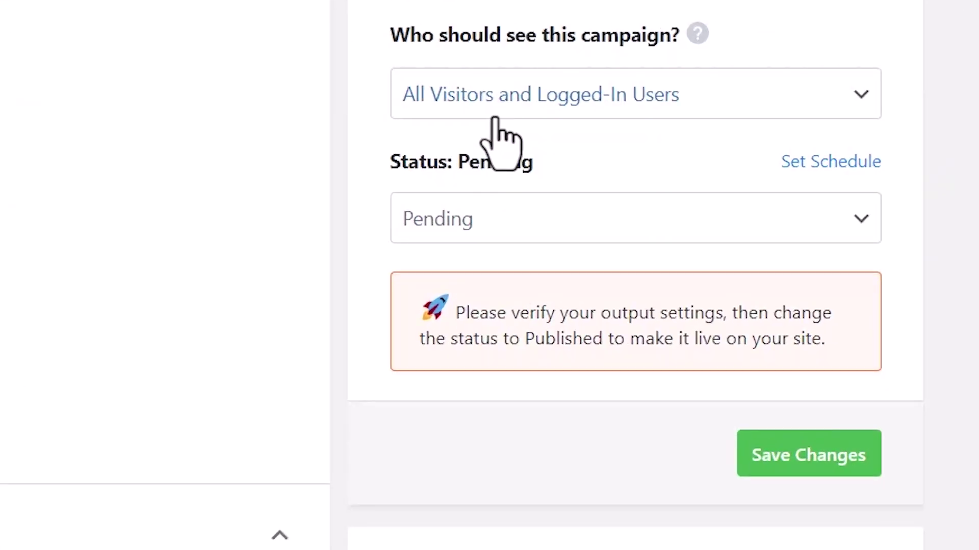
# Change the campaign's output Status from Pending to Published and save the changes.
pyautogui.click(601, 219)
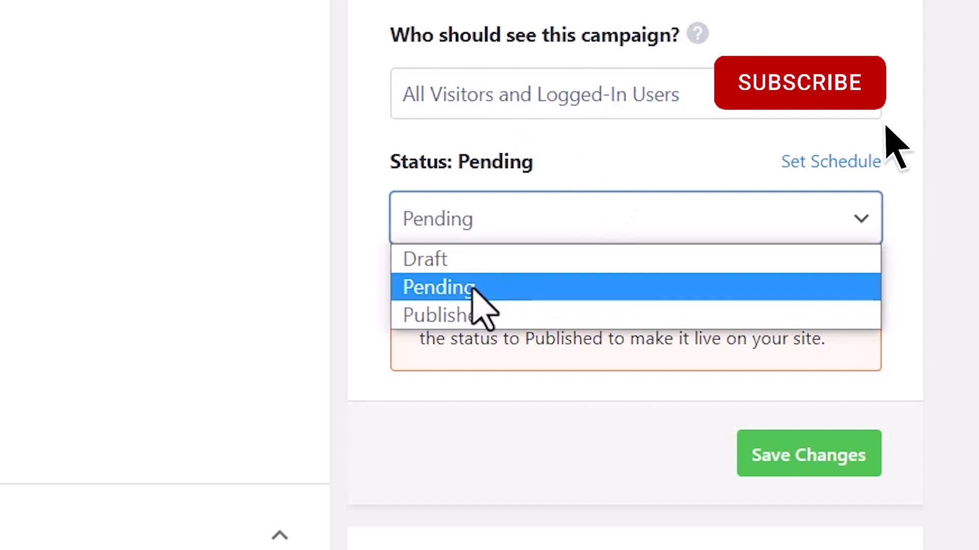
pyautogui.click(456, 315)
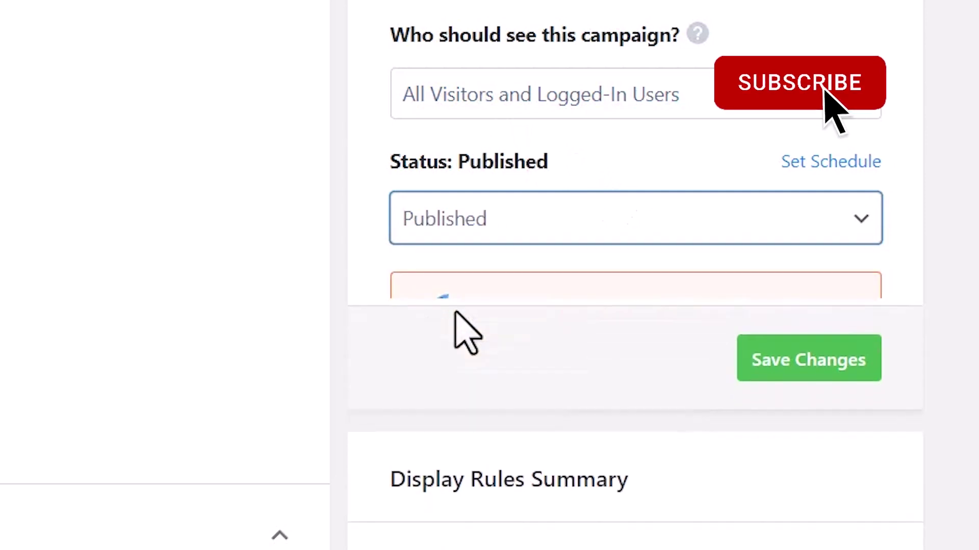
pyautogui.click(795, 332)
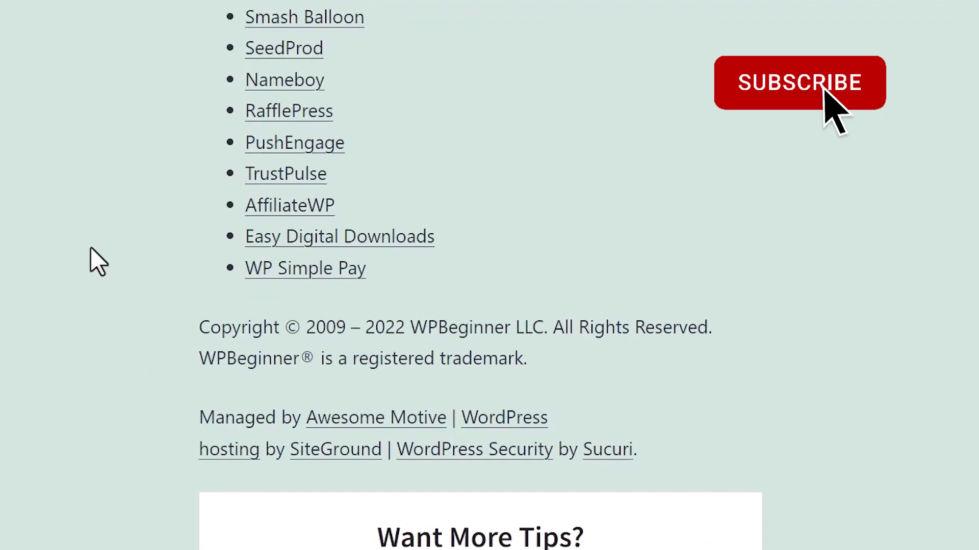
pyautogui.scroll(-8, 91, 248)
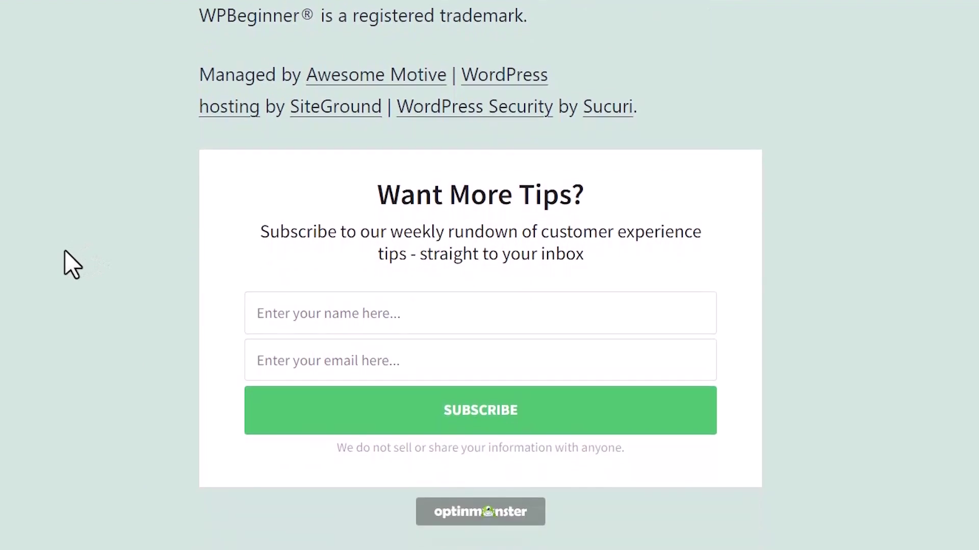